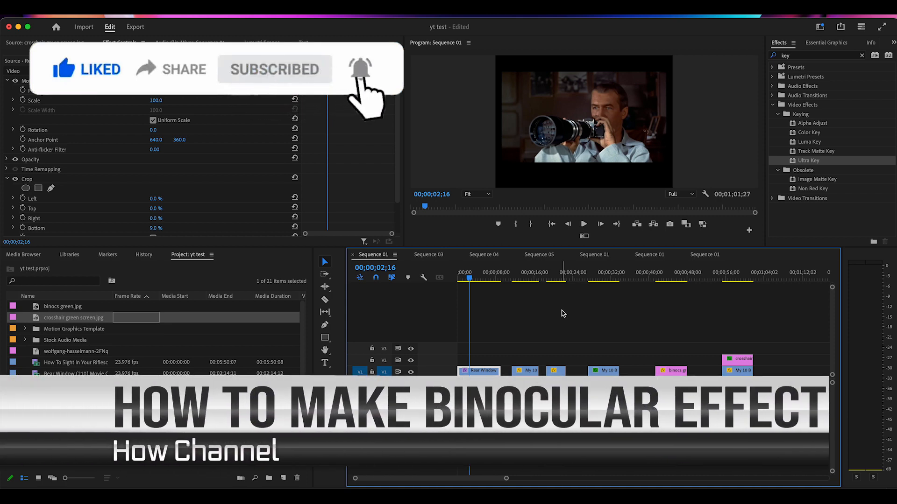
Play the Rear Window example clip from near its start and the first forest clip in the sequence.
{"action": "left_click", "coordinate": [462, 278]}
{"action": "left_click", "coordinate": [461, 279]}
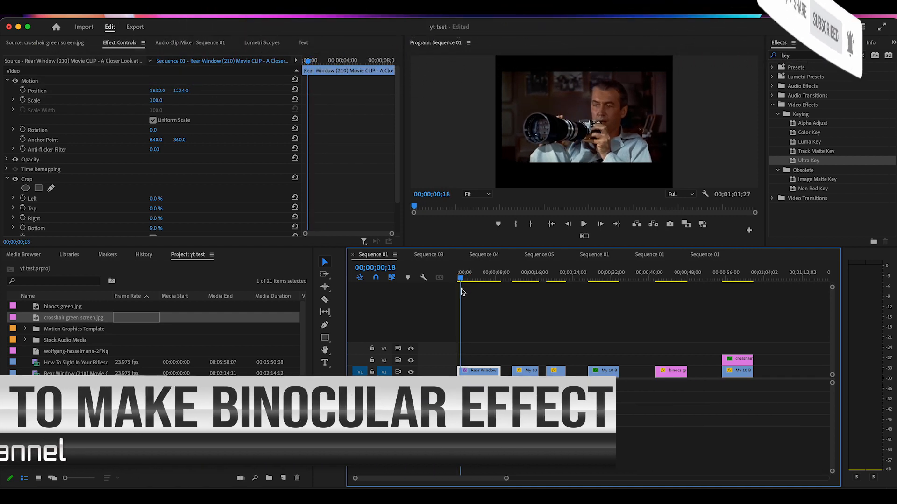
{"action": "left_click", "coordinate": [584, 224]}
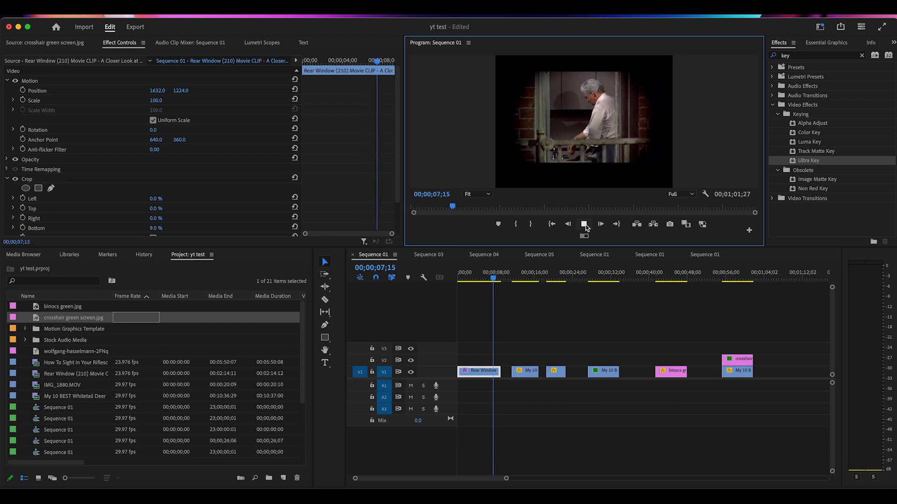
{"action": "left_click", "coordinate": [584, 225]}
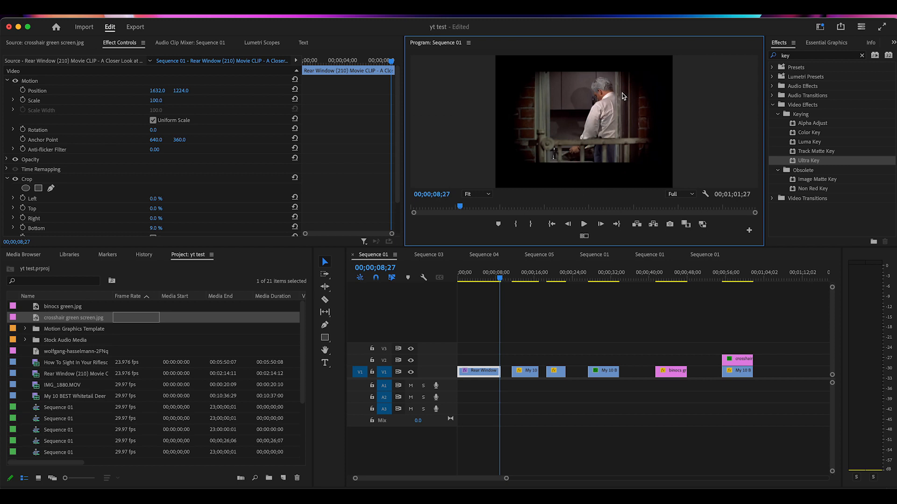
{"action": "left_click_drag", "start_coordinate": [500, 278], "coordinate": [516, 293]}
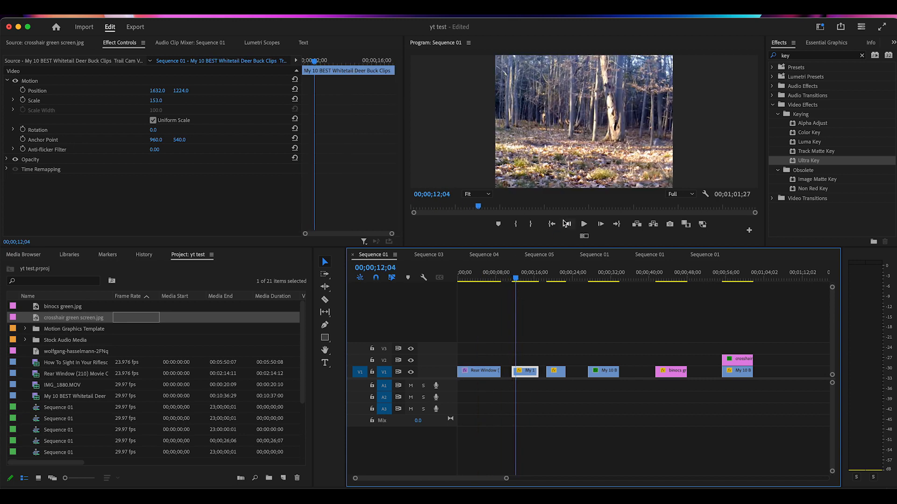
{"action": "left_click", "coordinate": [584, 225]}
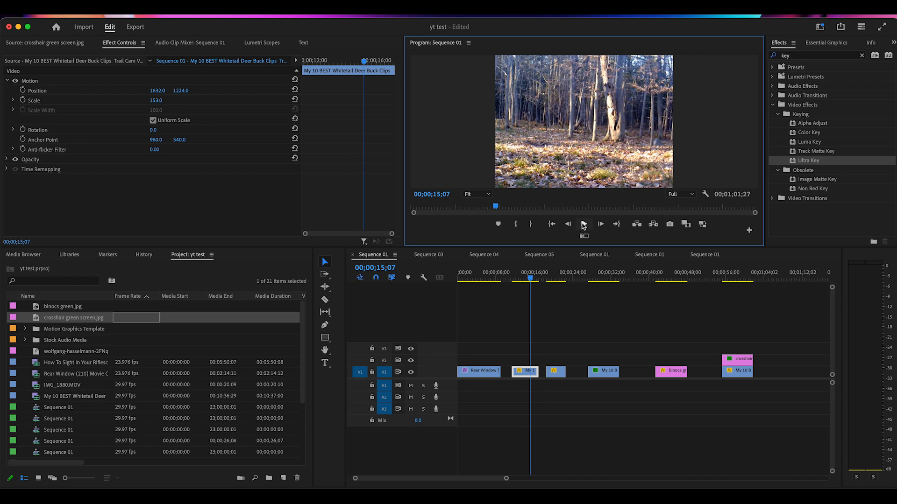
Move the Bowhunting Binoculars clip on V1 directly against the end of the forest clip, and play across the cut.
{"action": "left_click_drag", "start_coordinate": [531, 279], "coordinate": [552, 373]}
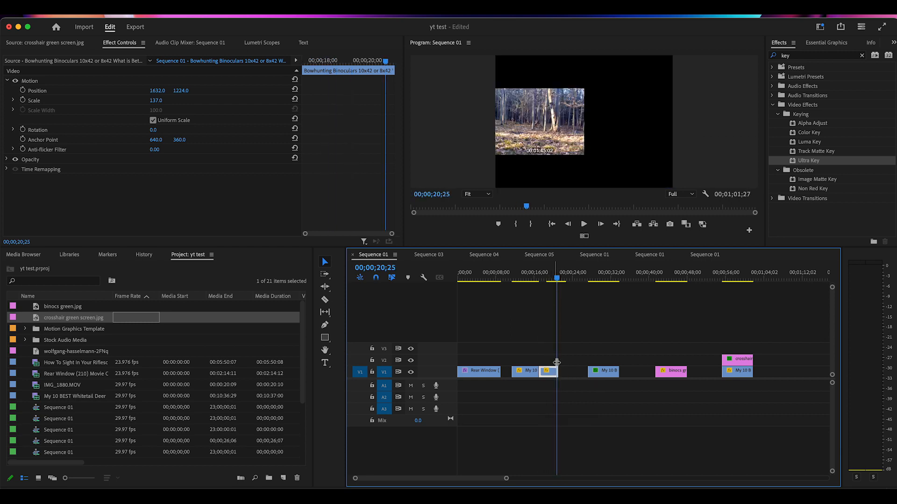
{"action": "left_click", "coordinate": [533, 280]}
{"action": "left_click_drag", "start_coordinate": [533, 278], "coordinate": [532, 278]}
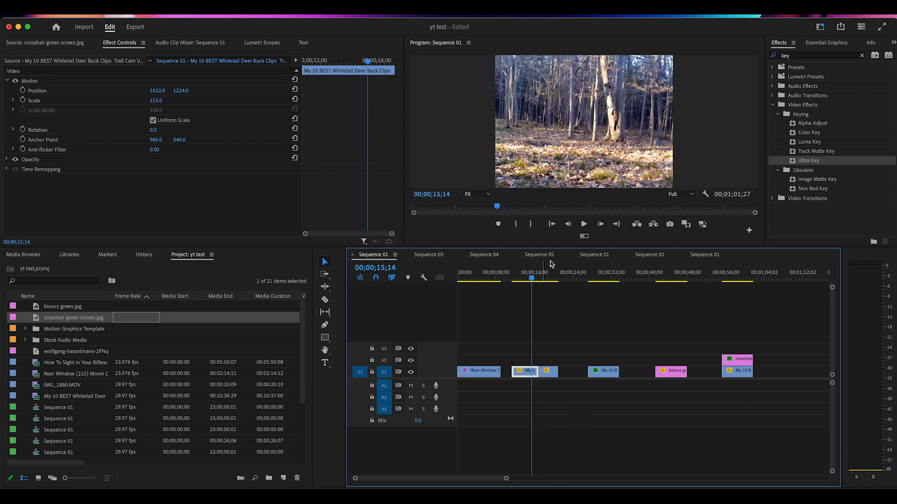
{"action": "left_click", "coordinate": [585, 224]}
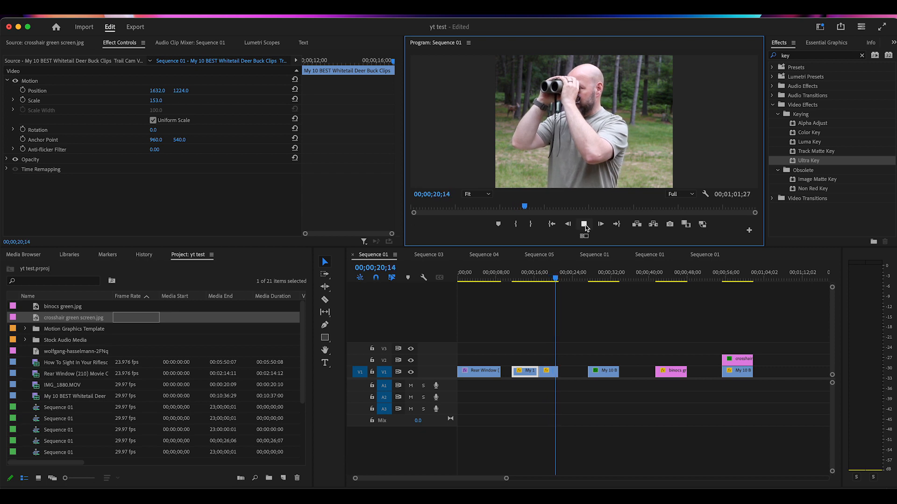
{"action": "left_click", "coordinate": [586, 225]}
Move the close-up deer clip on V1 directly behind the Bowhunting Binoculars clip, and play through the three joined clips.
{"action": "left_click_drag", "start_coordinate": [558, 281], "coordinate": [606, 297]}
{"action": "left_click_drag", "start_coordinate": [610, 372], "coordinate": [584, 372]}
{"action": "left_click_drag", "start_coordinate": [608, 281], "coordinate": [535, 302]}
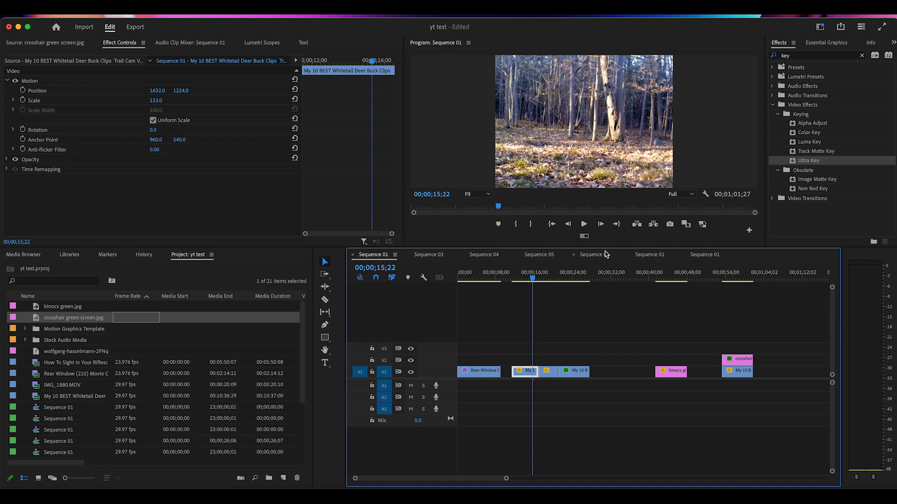
{"action": "left_click", "coordinate": [584, 225]}
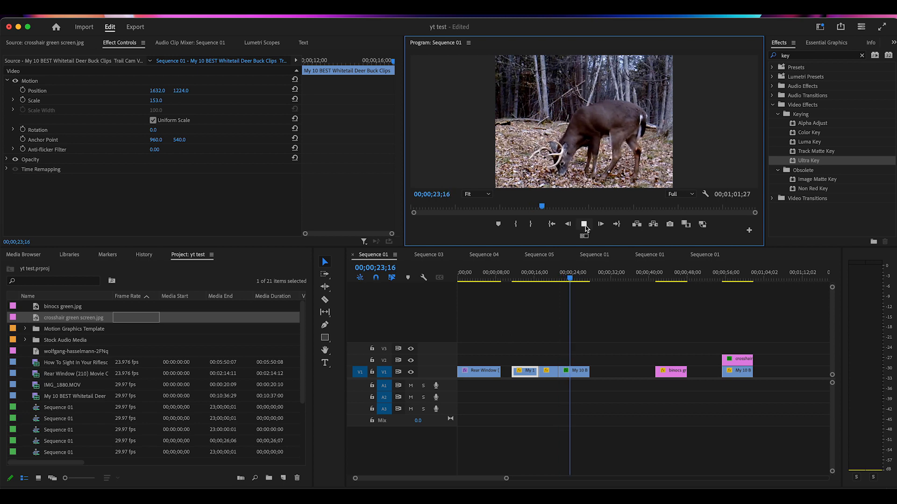
{"action": "left_click", "coordinate": [584, 224]}
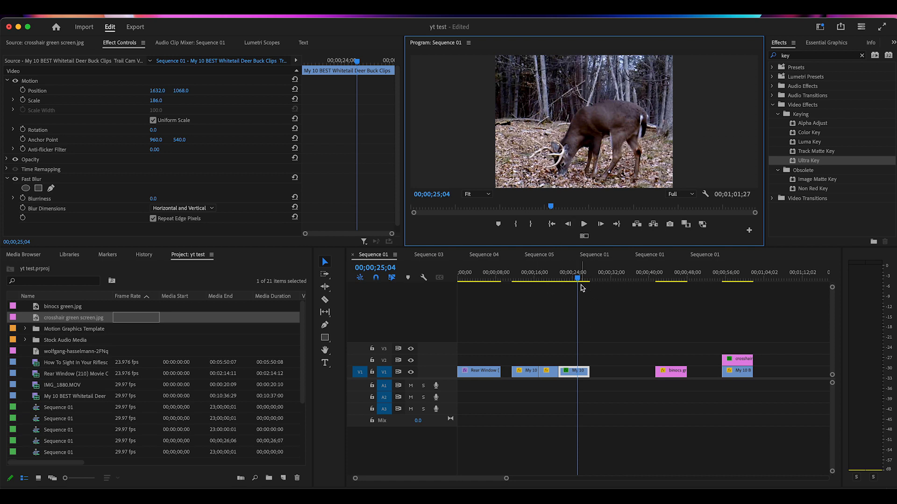
Move the binocs green.jpg clip onto V2, aligned directly above the close-up deer clip.
{"action": "left_click_drag", "start_coordinate": [578, 279], "coordinate": [668, 309]}
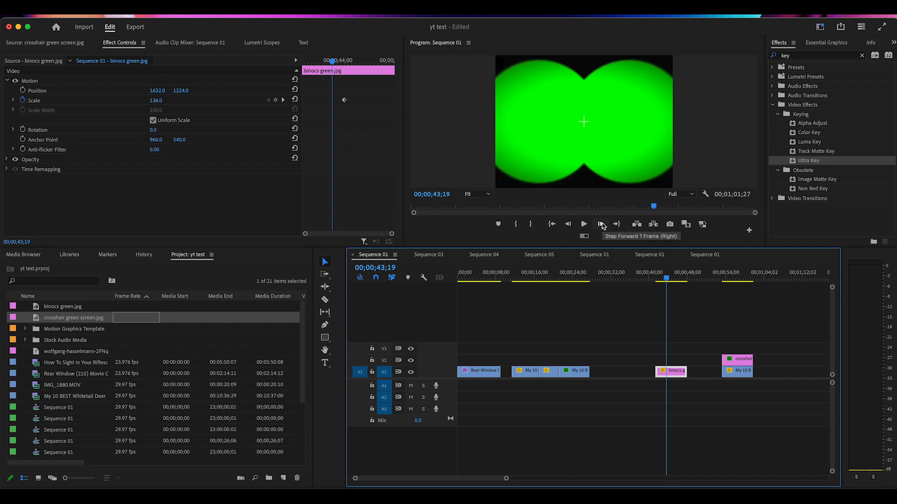
{"action": "left_click_drag", "start_coordinate": [673, 376], "coordinate": [579, 360]}
{"action": "left_click_drag", "start_coordinate": [667, 279], "coordinate": [569, 308]}
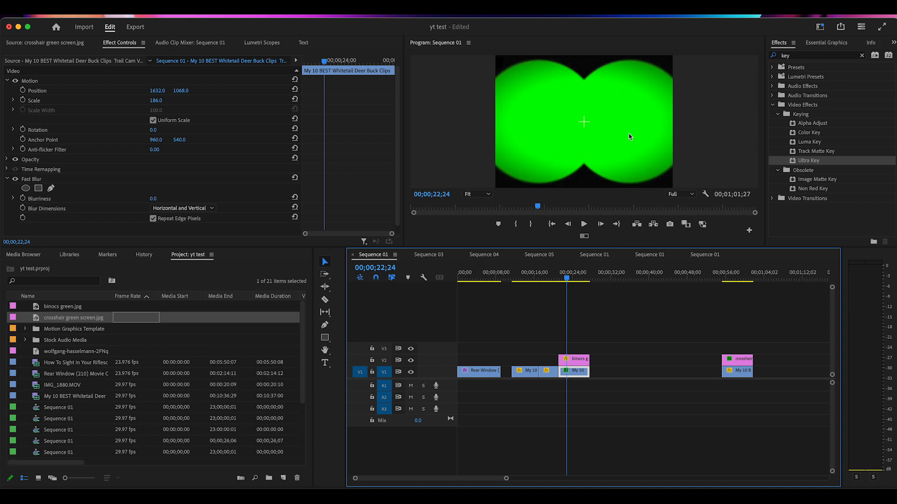
Apply Ultra Key to the binocs green.jpg clip and sample the green inside the binocular shape as the key color.
{"action": "left_click", "coordinate": [794, 164]}
{"action": "left_click_drag", "start_coordinate": [714, 212], "coordinate": [579, 364]}
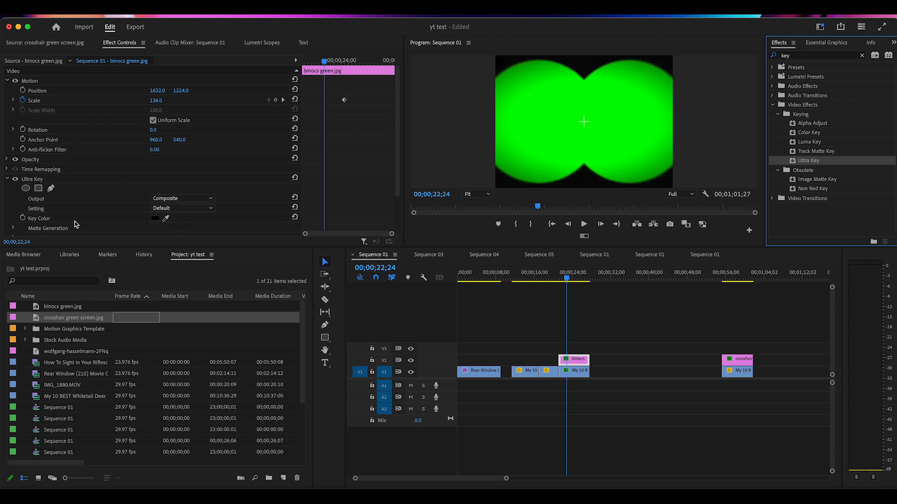
{"action": "left_click", "coordinate": [166, 219]}
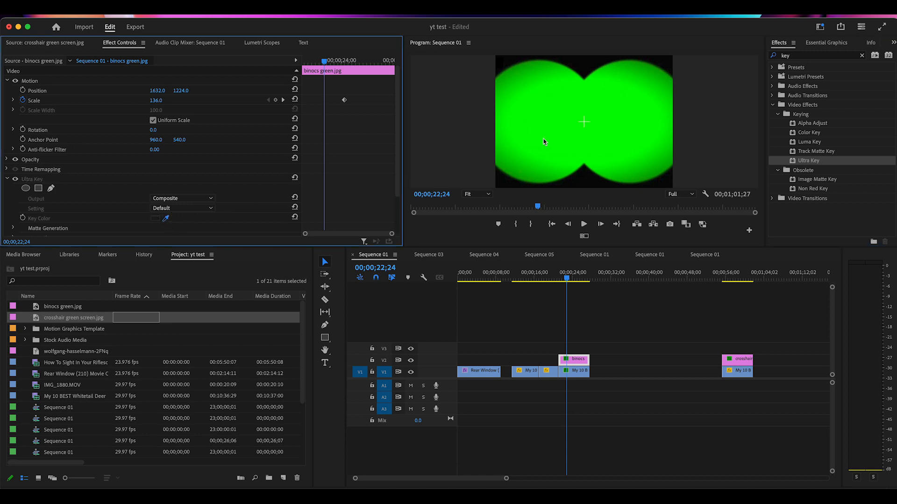
{"action": "left_click", "coordinate": [547, 140]}
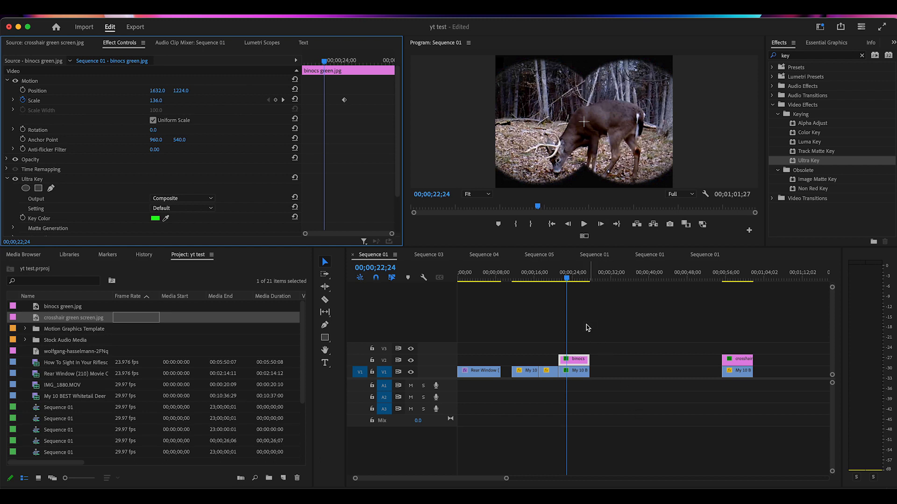
Play the sequence from the forest clip through the keyed binocular overlay on the deer clip.
{"action": "left_click_drag", "start_coordinate": [568, 278], "coordinate": [527, 300]}
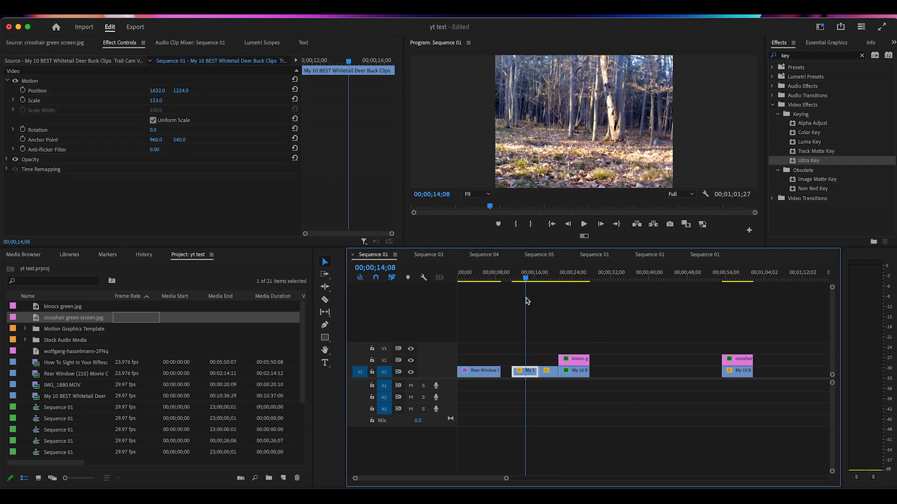
{"action": "left_click", "coordinate": [584, 225]}
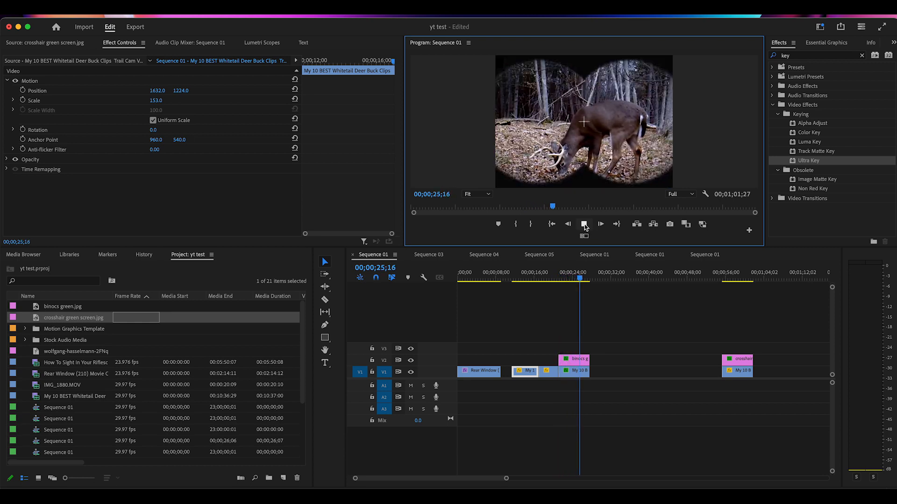
{"action": "left_click", "coordinate": [584, 226]}
Find the Fast Blur effect and apply it to the deer clip on V1, with the playhead at 00;00;21;10.
{"action": "left_click_drag", "start_coordinate": [580, 286], "coordinate": [562, 299]}
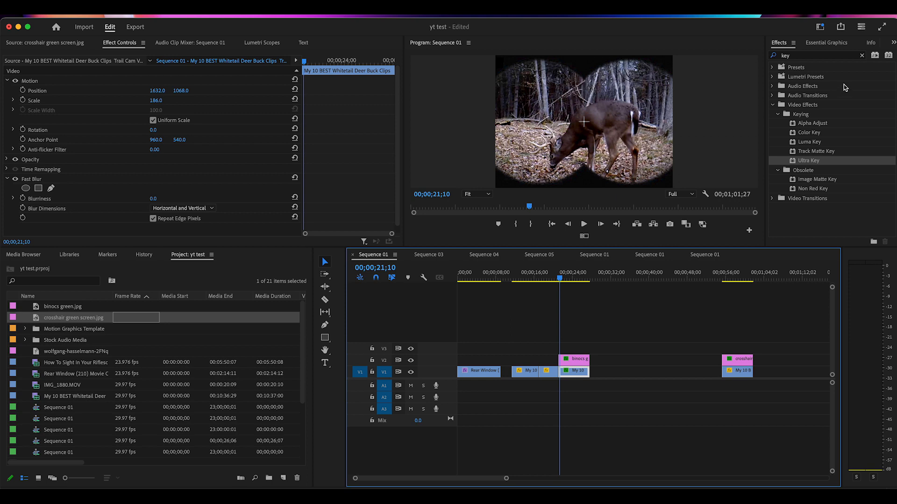
{"action": "left_click", "coordinate": [862, 56]}
{"action": "left_click", "coordinate": [813, 56]}
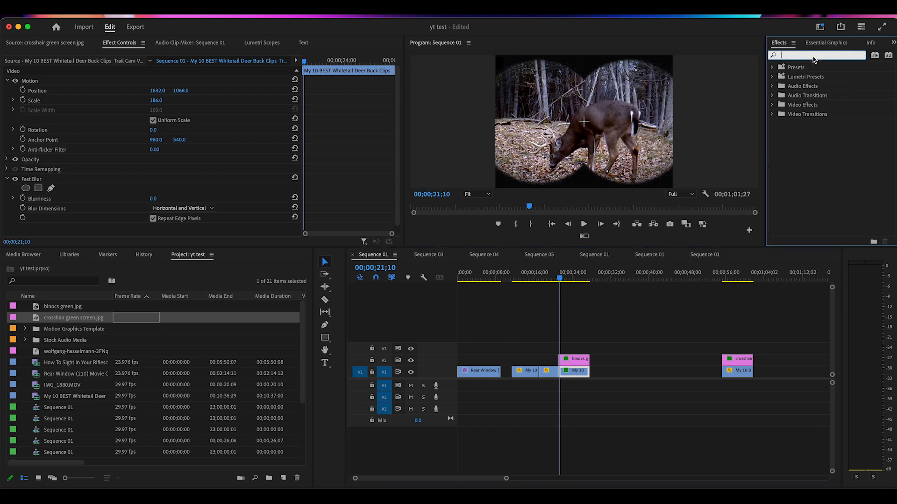
{"action": "type", "text": "fast blur"}
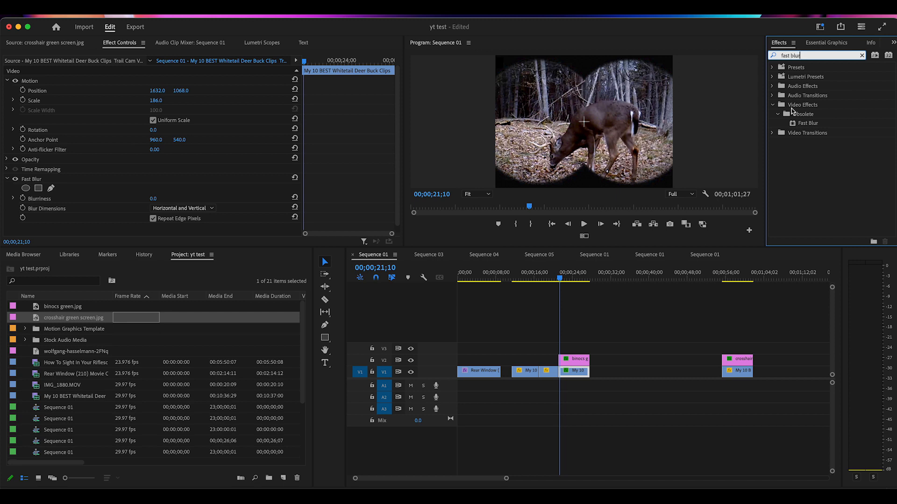
{"action": "left_click_drag", "start_coordinate": [793, 127], "coordinate": [574, 374]}
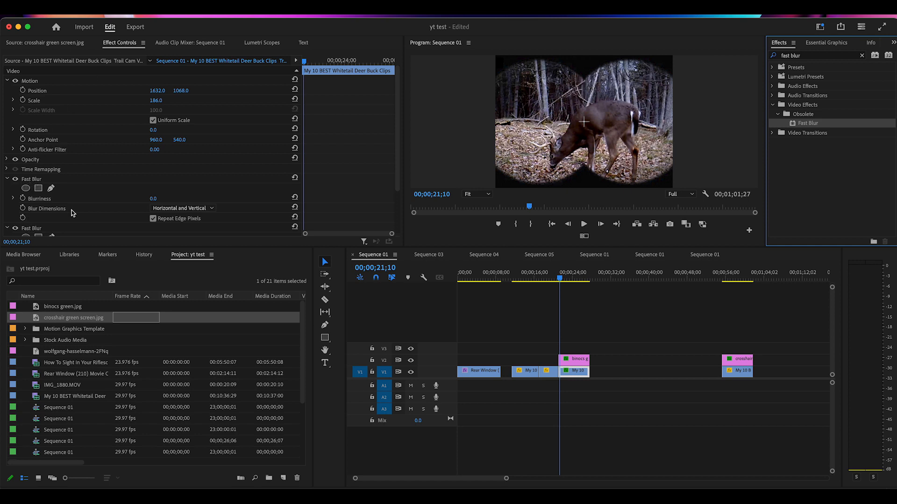
Keyframe the deer clip's first Fast Blur so Blurriness goes from 53 at 00;00;21;10 to 0 at 00;00;22;15.
{"action": "left_click", "coordinate": [154, 200]}
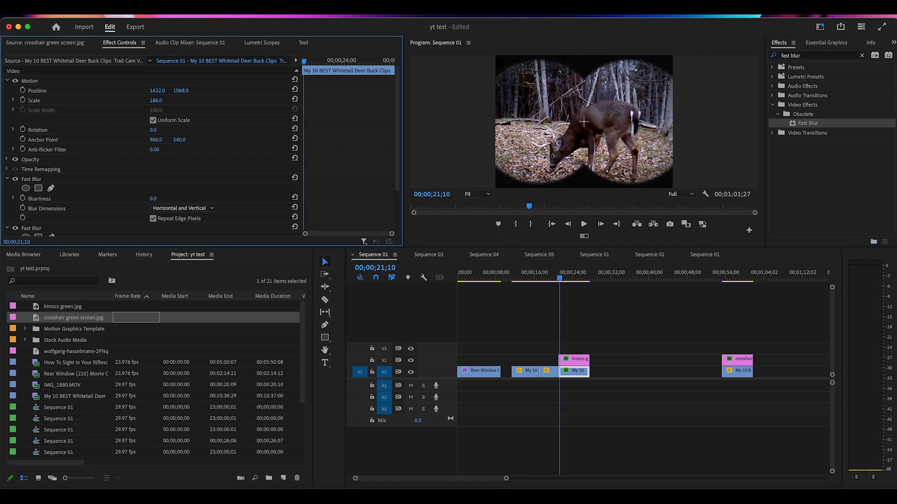
{"action": "left_click_drag", "start_coordinate": [155, 199], "coordinate": [169, 199]}
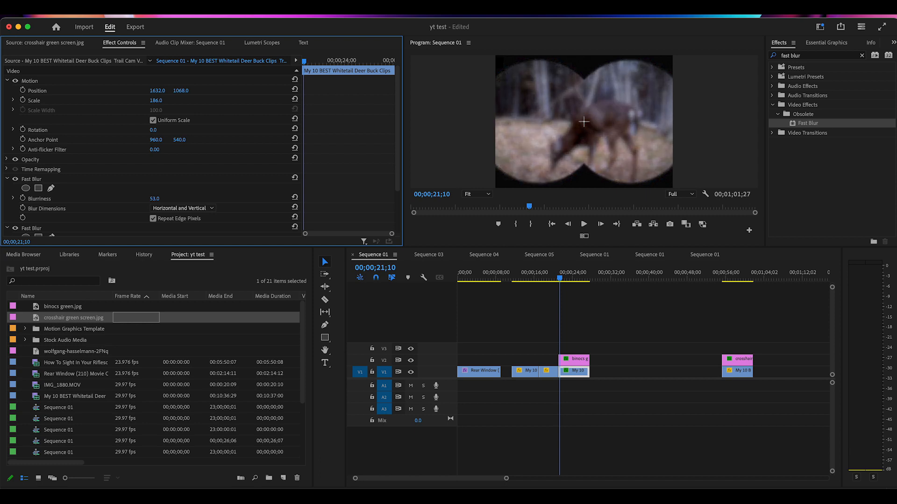
{"action": "left_click", "coordinate": [23, 199]}
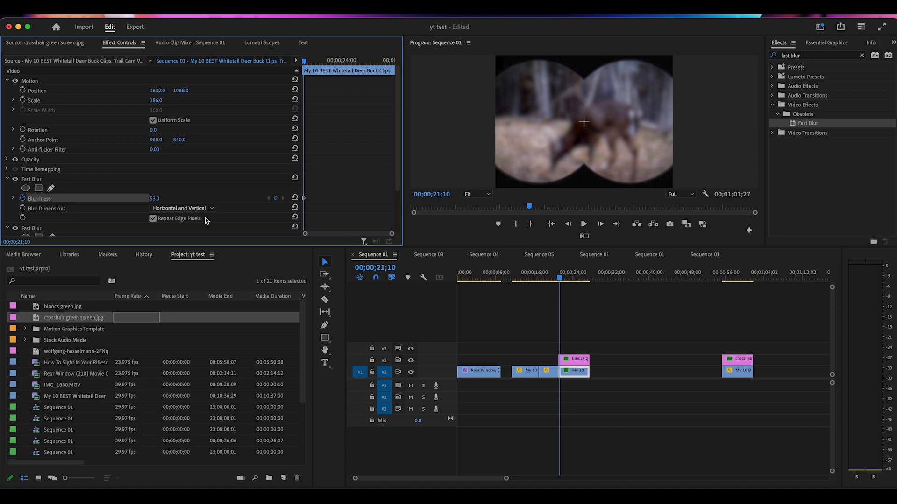
{"action": "left_click_drag", "start_coordinate": [561, 282], "coordinate": [567, 279]}
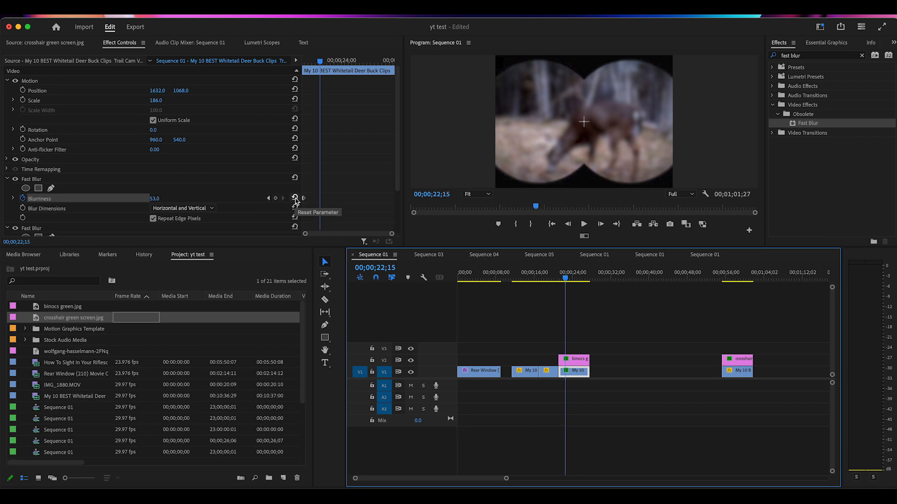
{"action": "left_click", "coordinate": [295, 198]}
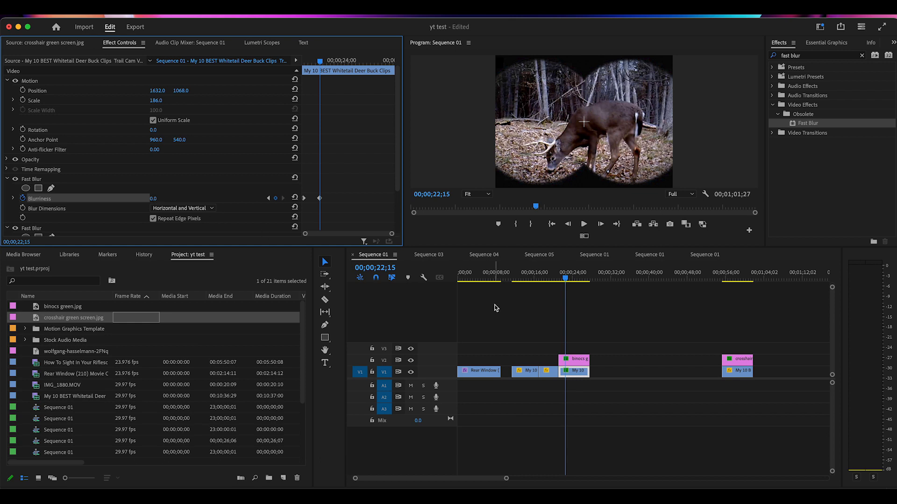
Play the sequence from the forest clip to review the blur-to-focus animation inside the binocular view.
{"action": "left_click_drag", "start_coordinate": [566, 282], "coordinate": [565, 282]}
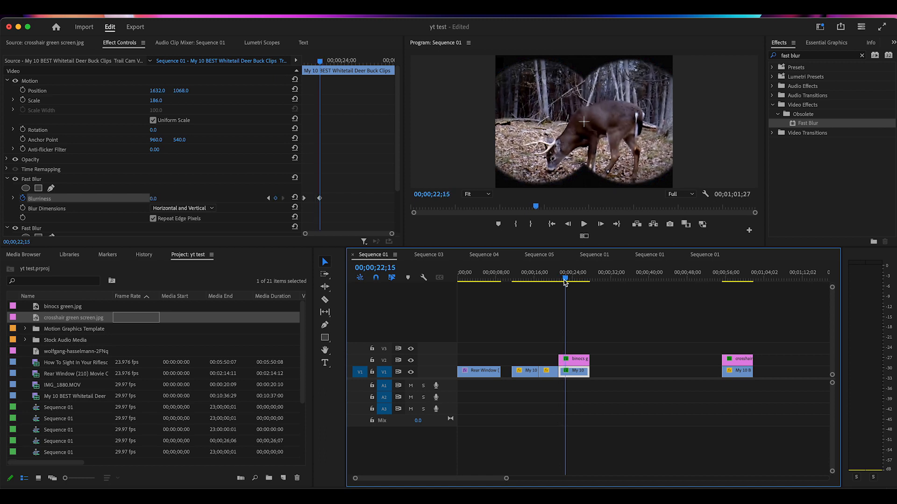
{"action": "left_click_drag", "start_coordinate": [565, 281], "coordinate": [518, 297]}
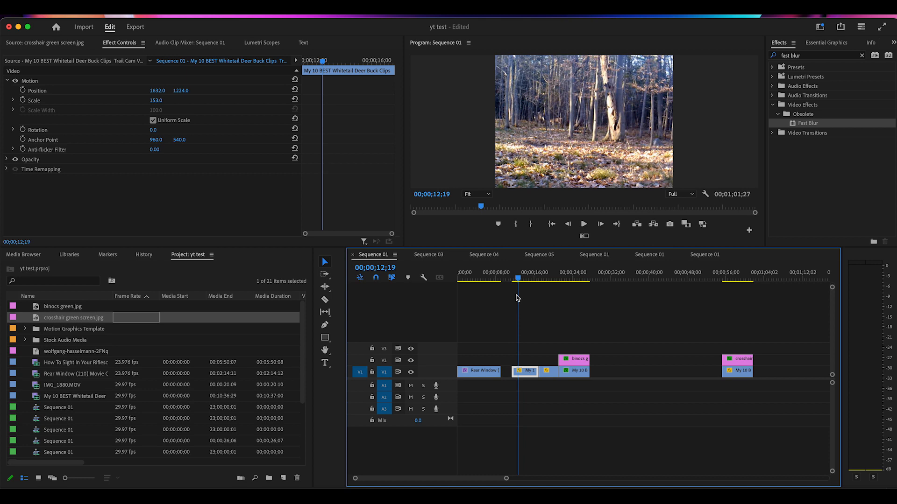
{"action": "left_click", "coordinate": [584, 225]}
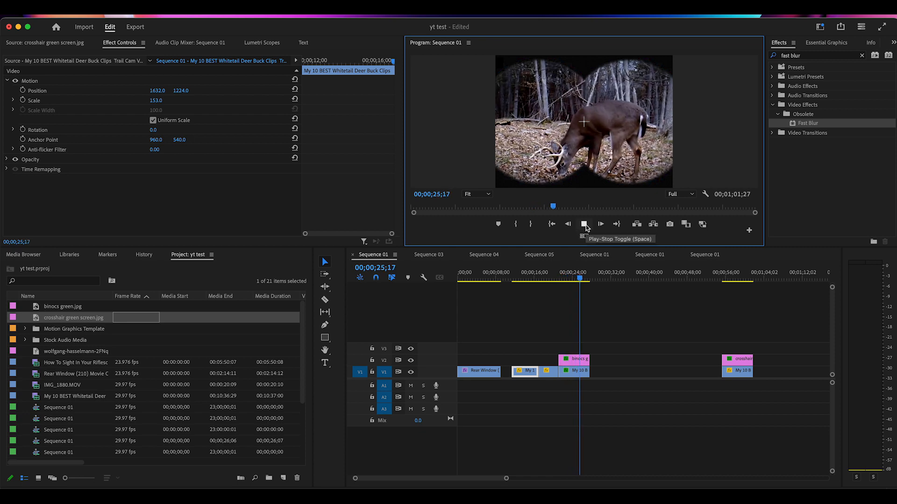
{"action": "left_click", "coordinate": [584, 225]}
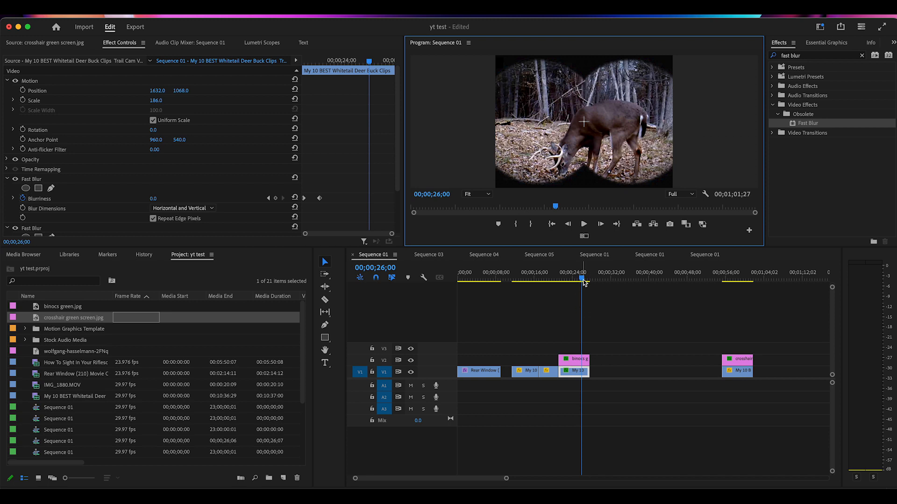
View the crosshair scope example at the end of the timeline, and replay the binocular sequence from the forest clip.
{"action": "left_click_drag", "start_coordinate": [584, 282], "coordinate": [628, 297]}
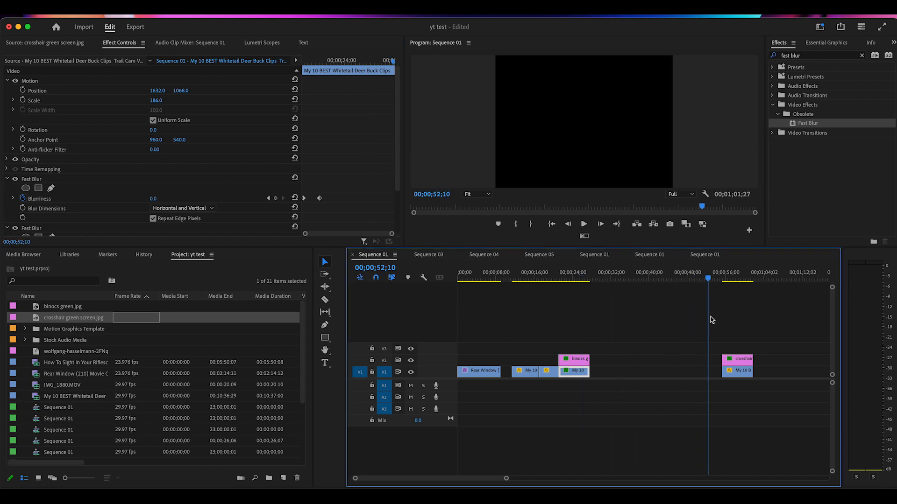
{"action": "left_click", "coordinate": [733, 327]}
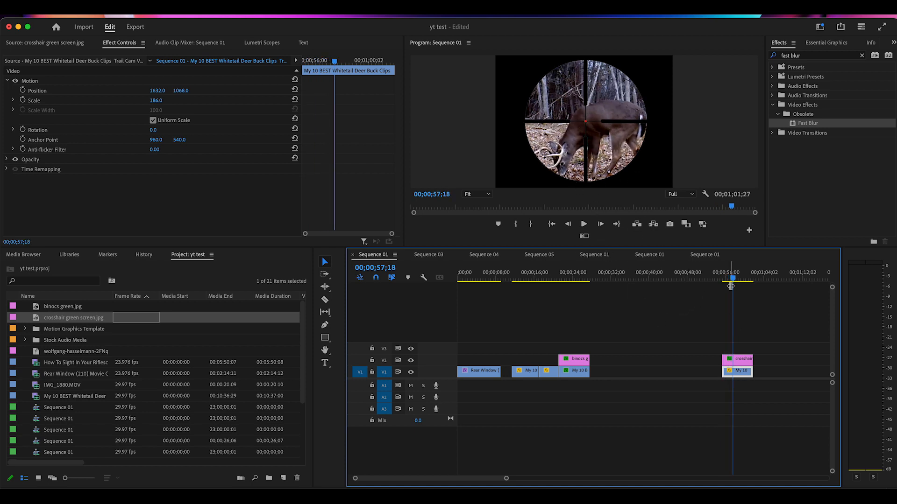
{"action": "left_click_drag", "start_coordinate": [735, 282], "coordinate": [519, 328]}
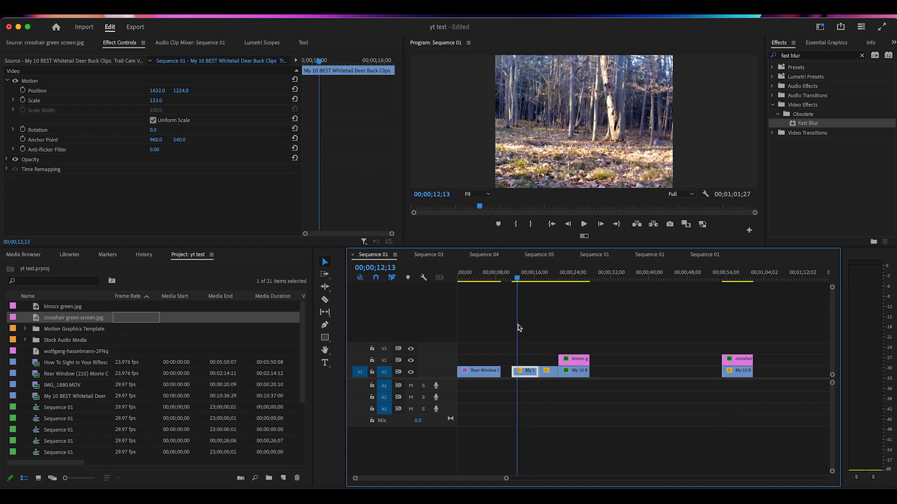
{"action": "left_click", "coordinate": [584, 225]}
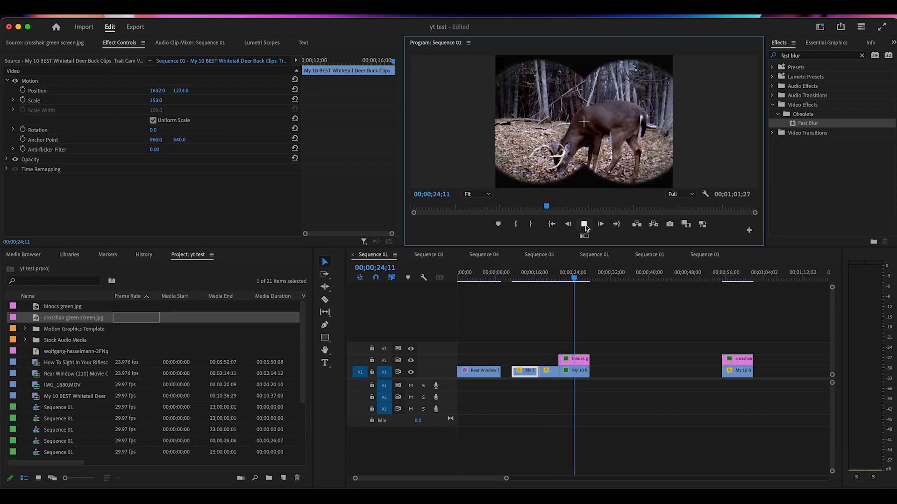
{"action": "left_click", "coordinate": [584, 225]}
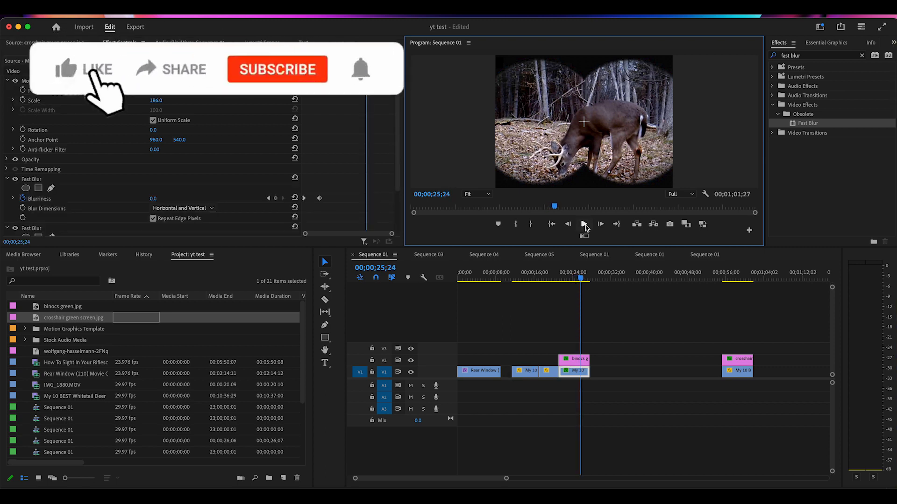